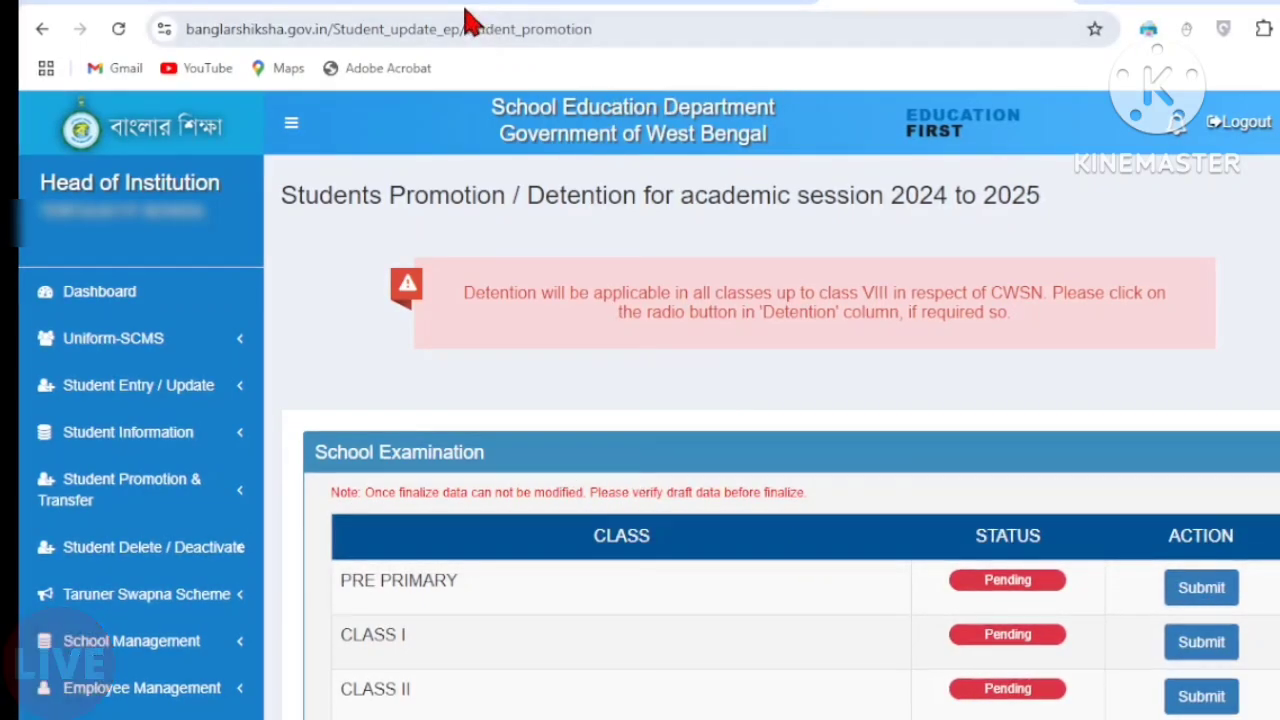
Open the Students' Promotion Detention page from the Student Promotion & Transfer section of the Banglar Shiksha portal.
{"action": "left_click", "coordinate": [424, 3]}
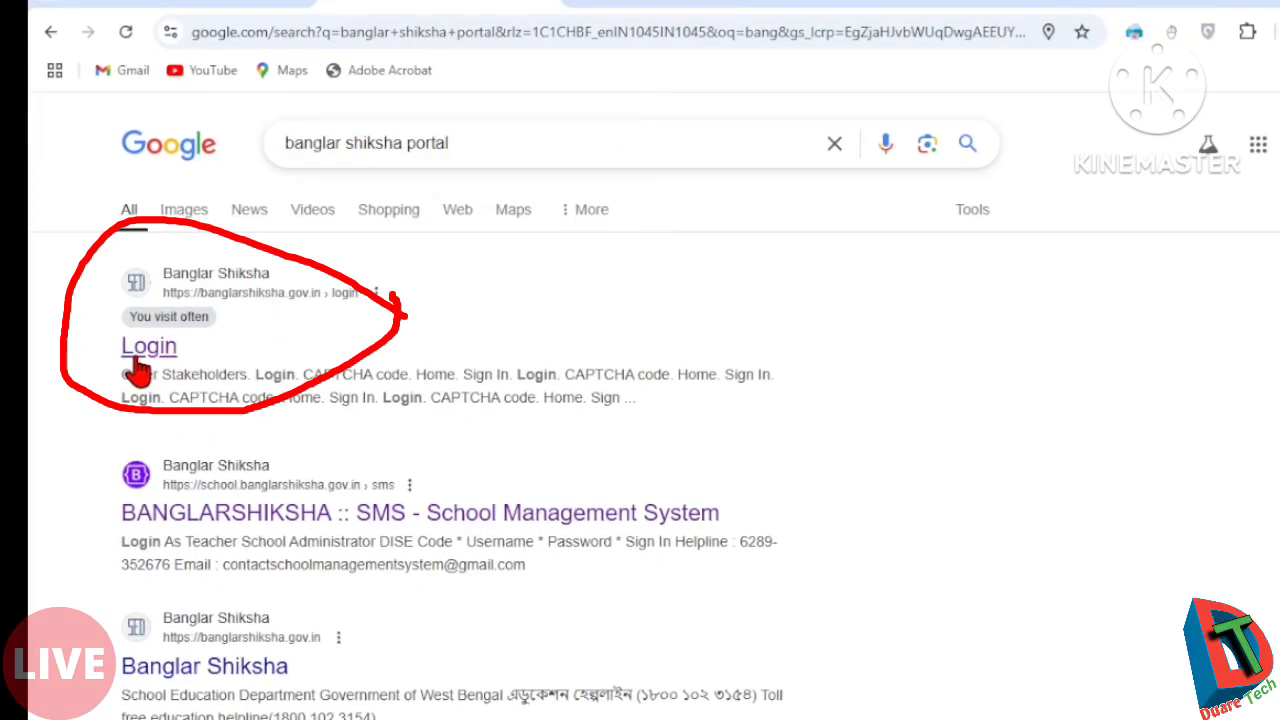
{"action": "left_click", "coordinate": [648, 5]}
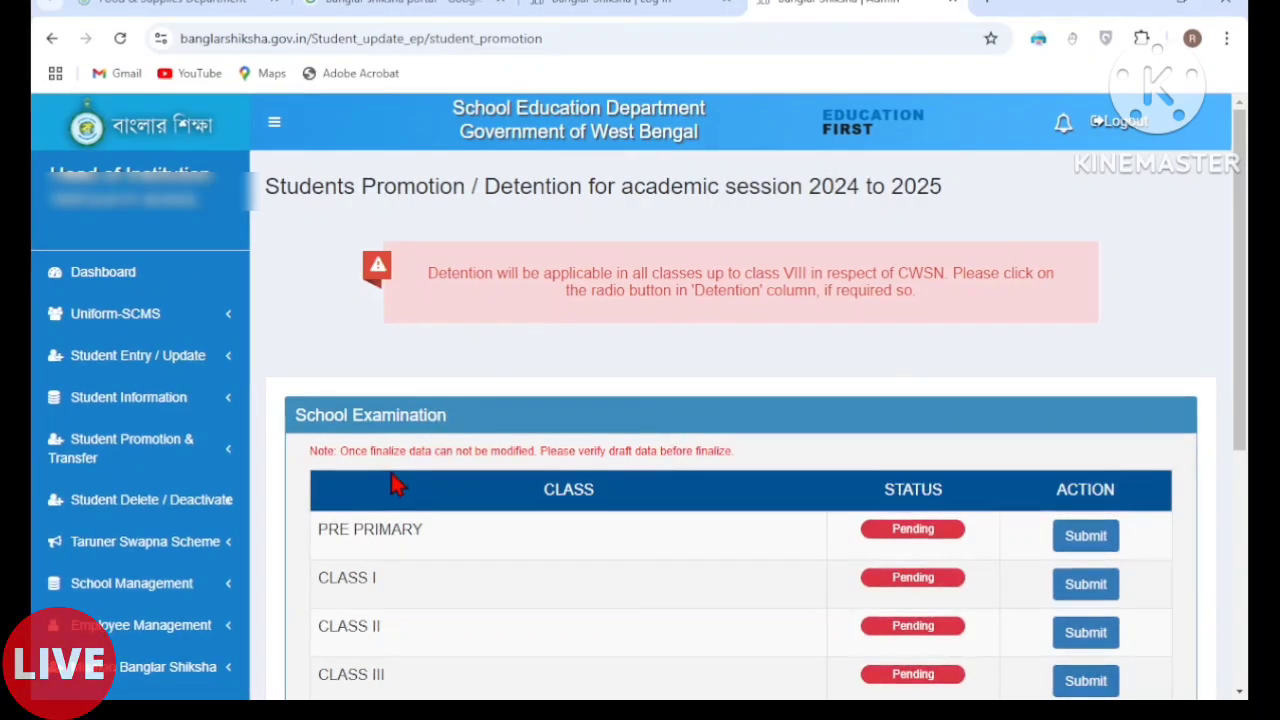
{"action": "scroll", "coordinate": [168, 357], "scroll_direction": "down", "scroll_amount": 1}
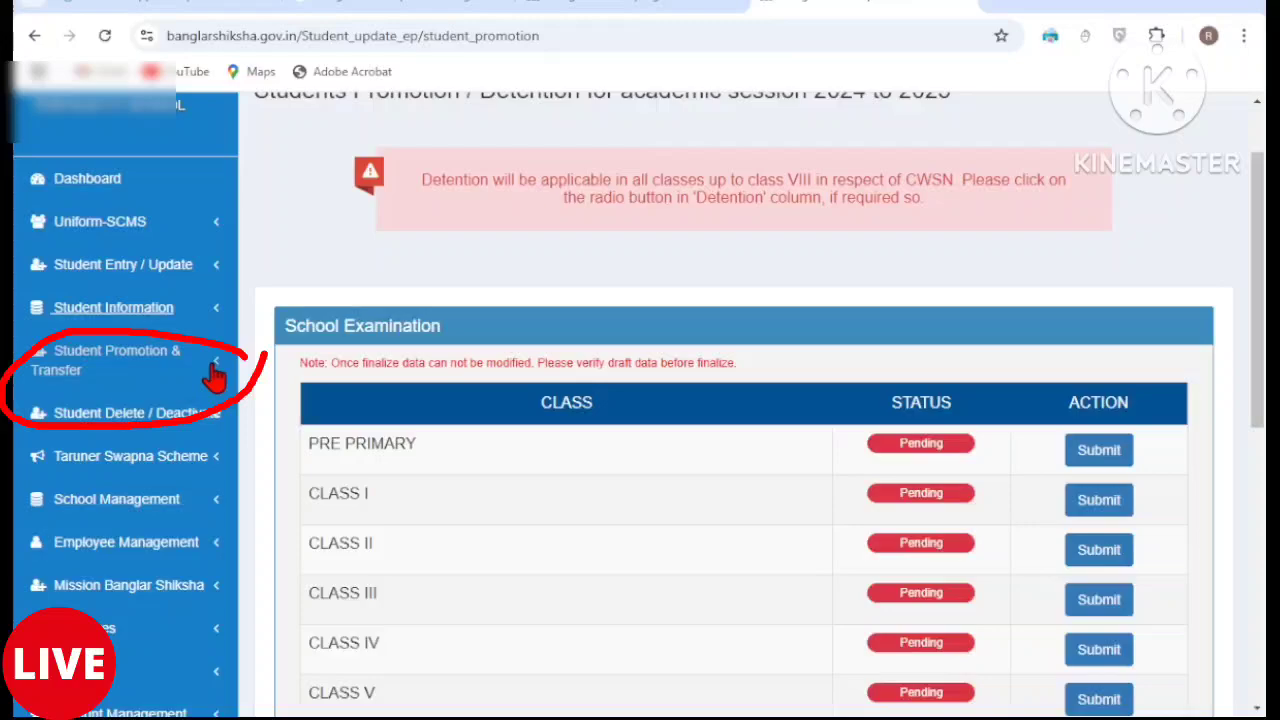
{"action": "left_click", "coordinate": [213, 375]}
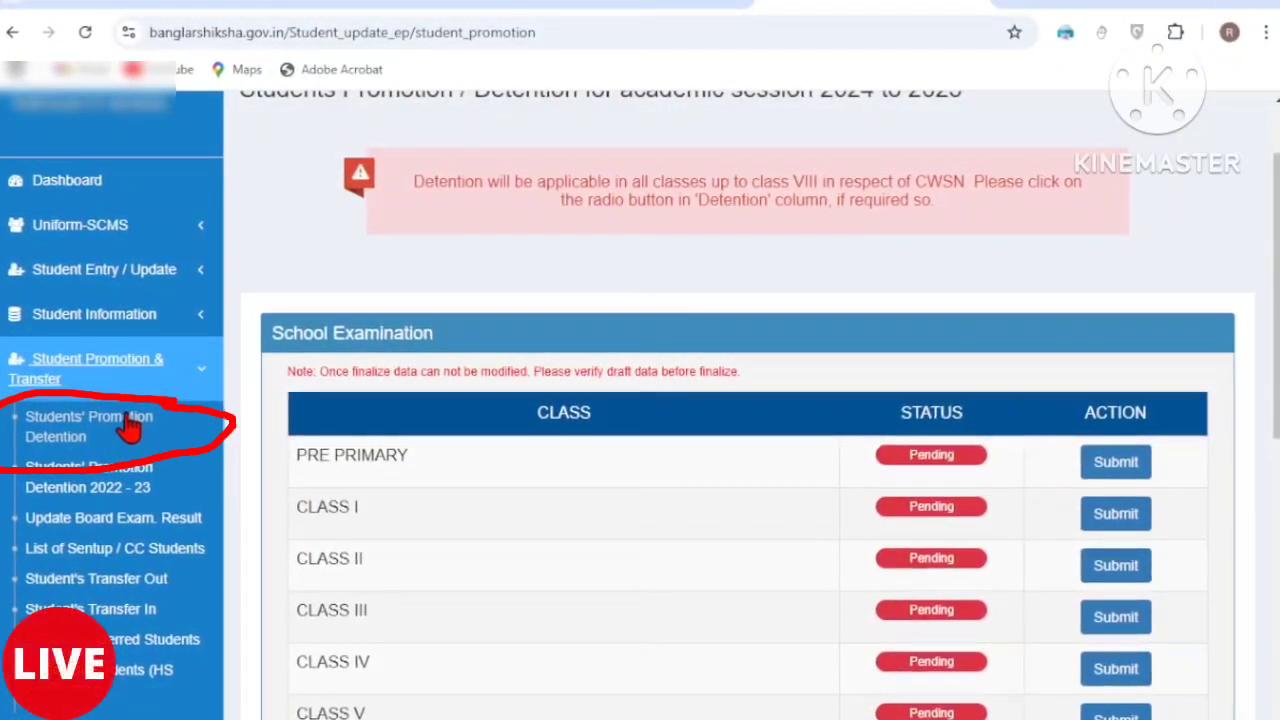
{"action": "left_click", "coordinate": [130, 425]}
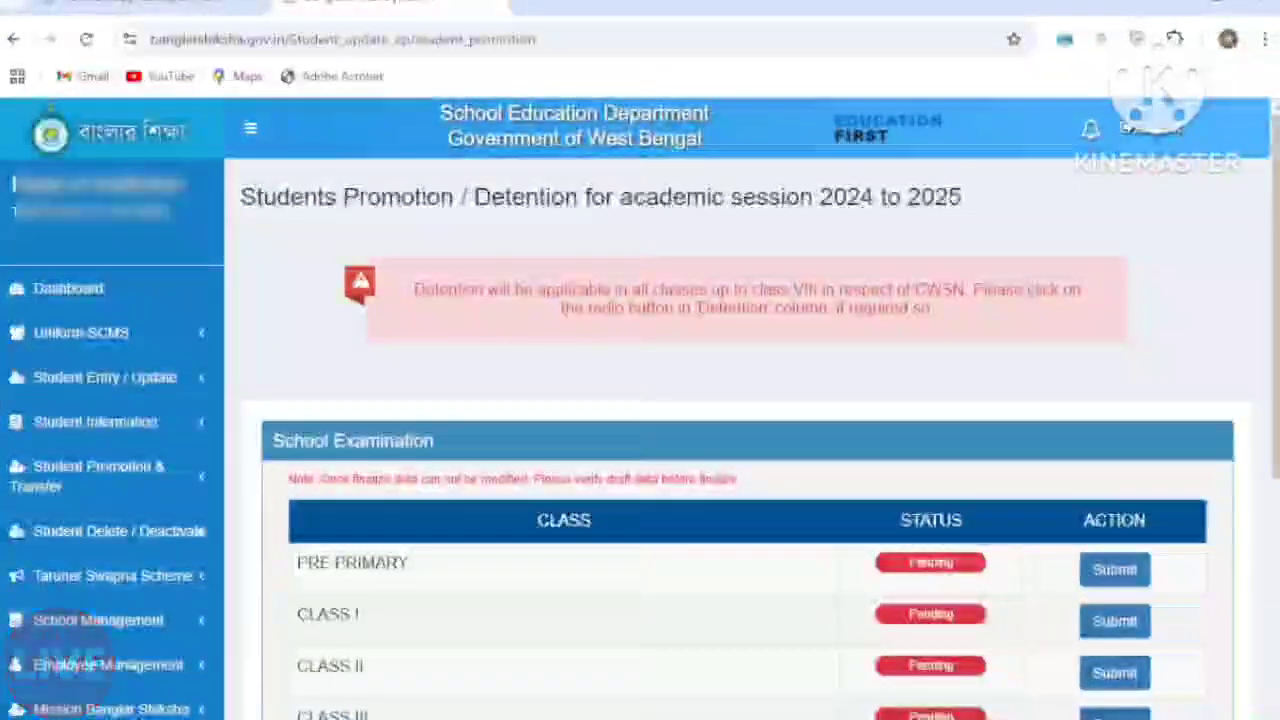
Open the student promotion and detention entries of Class V from the School Examination list.
{"action": "scroll", "coordinate": [638, 507], "scroll_direction": "down", "scroll_amount": 1}
{"action": "scroll", "coordinate": [630, 503], "scroll_direction": "up", "scroll_amount": 1}
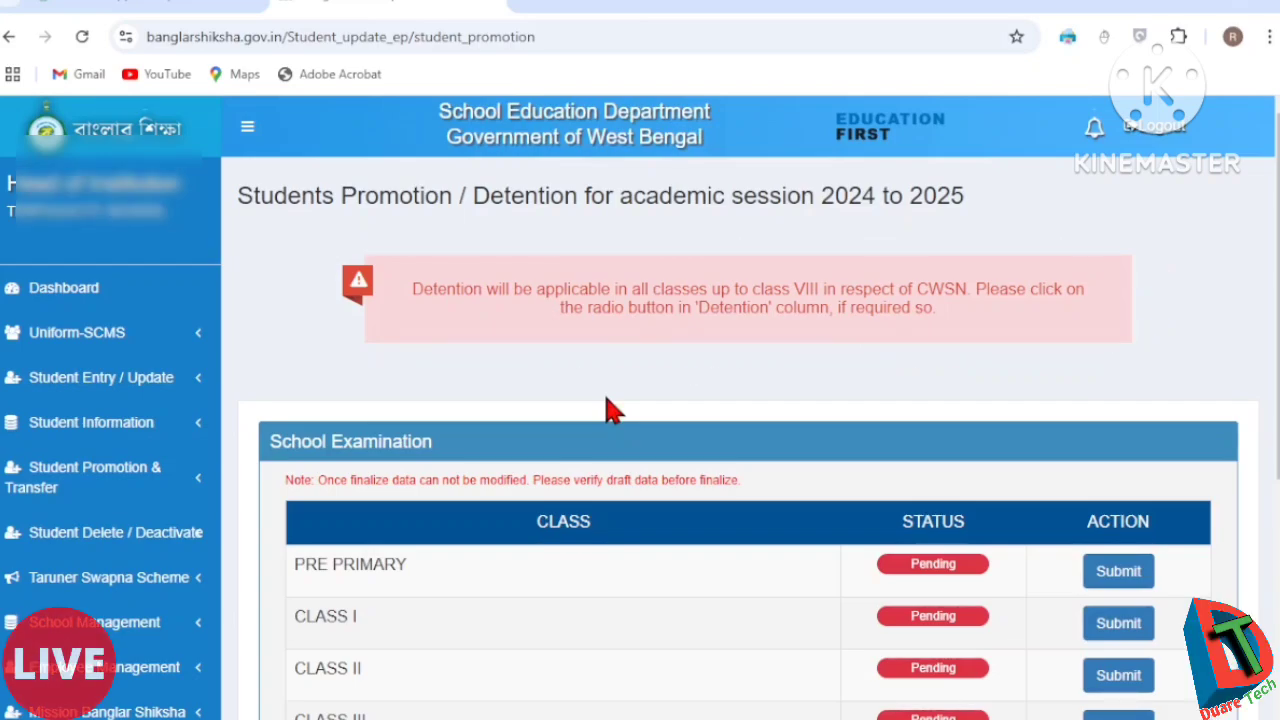
{"action": "scroll", "coordinate": [607, 400], "scroll_direction": "down", "scroll_amount": 3}
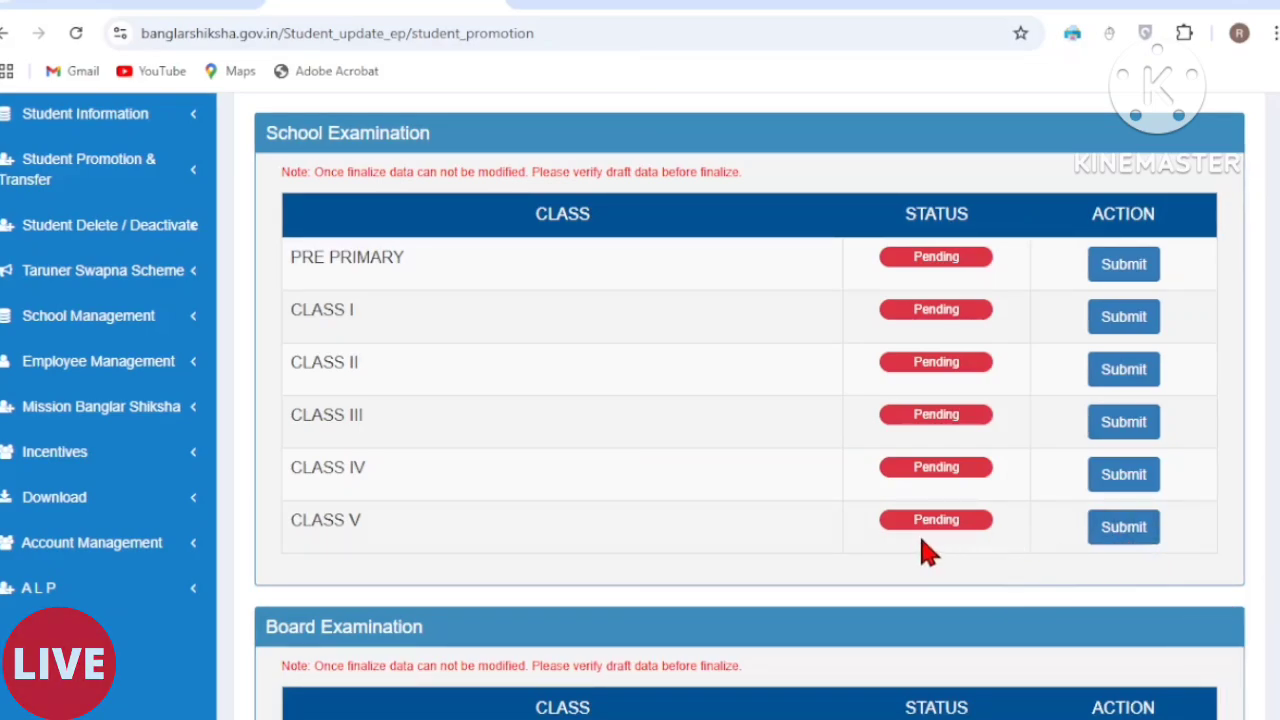
{"action": "left_click", "coordinate": [1124, 537]}
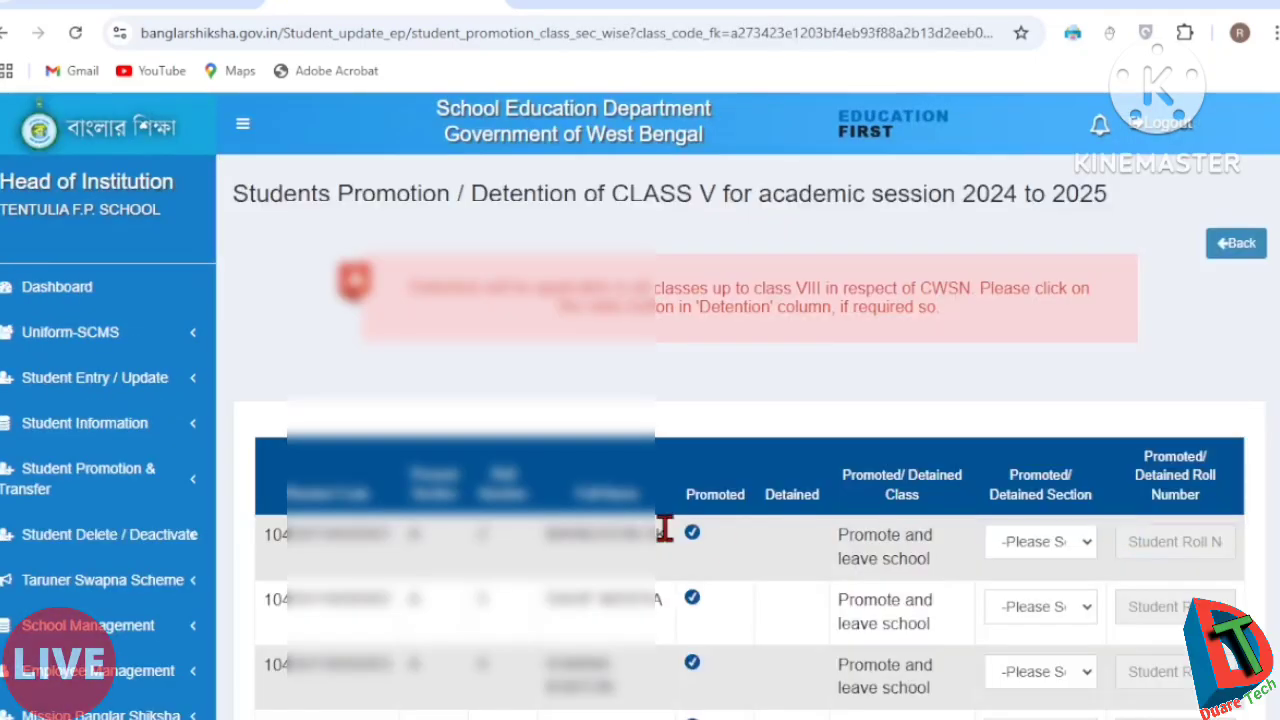
{"action": "scroll", "coordinate": [663, 529], "scroll_direction": "down", "scroll_amount": 3}
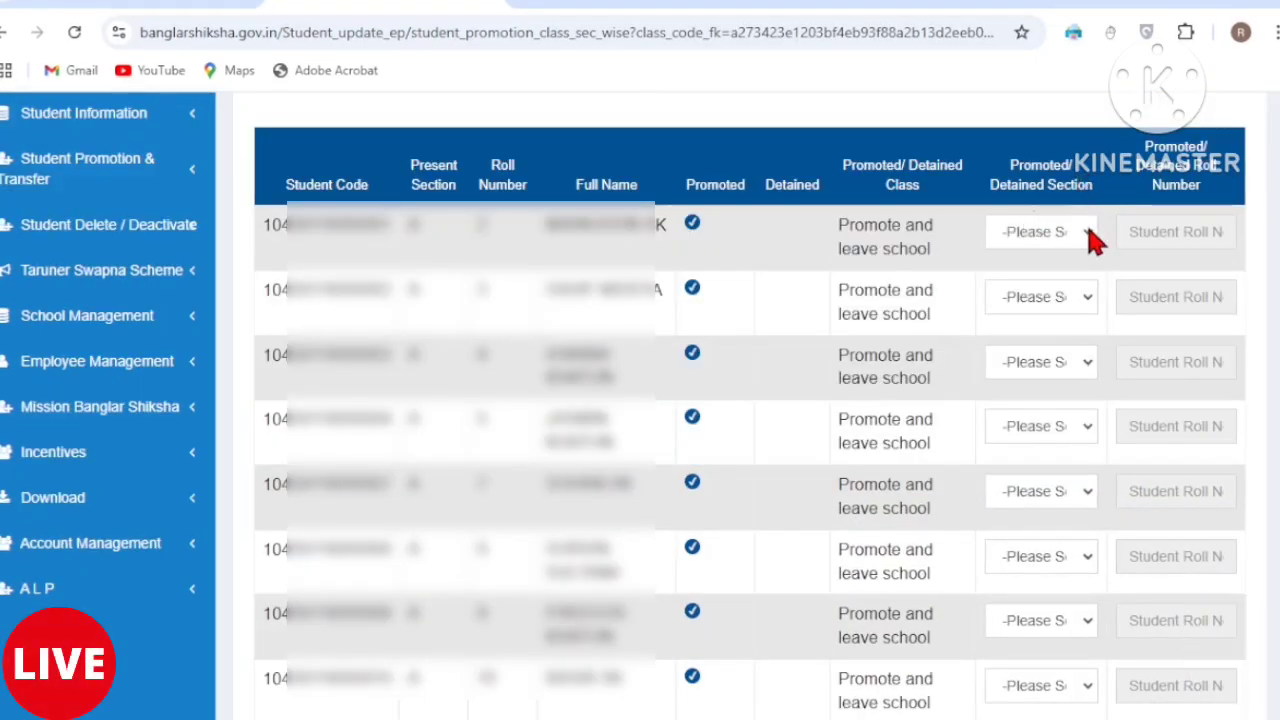
Save the Class V students' promotion entries as a draft with no section chosen, and return to the class list.
{"action": "left_click", "coordinate": [1022, 240]}
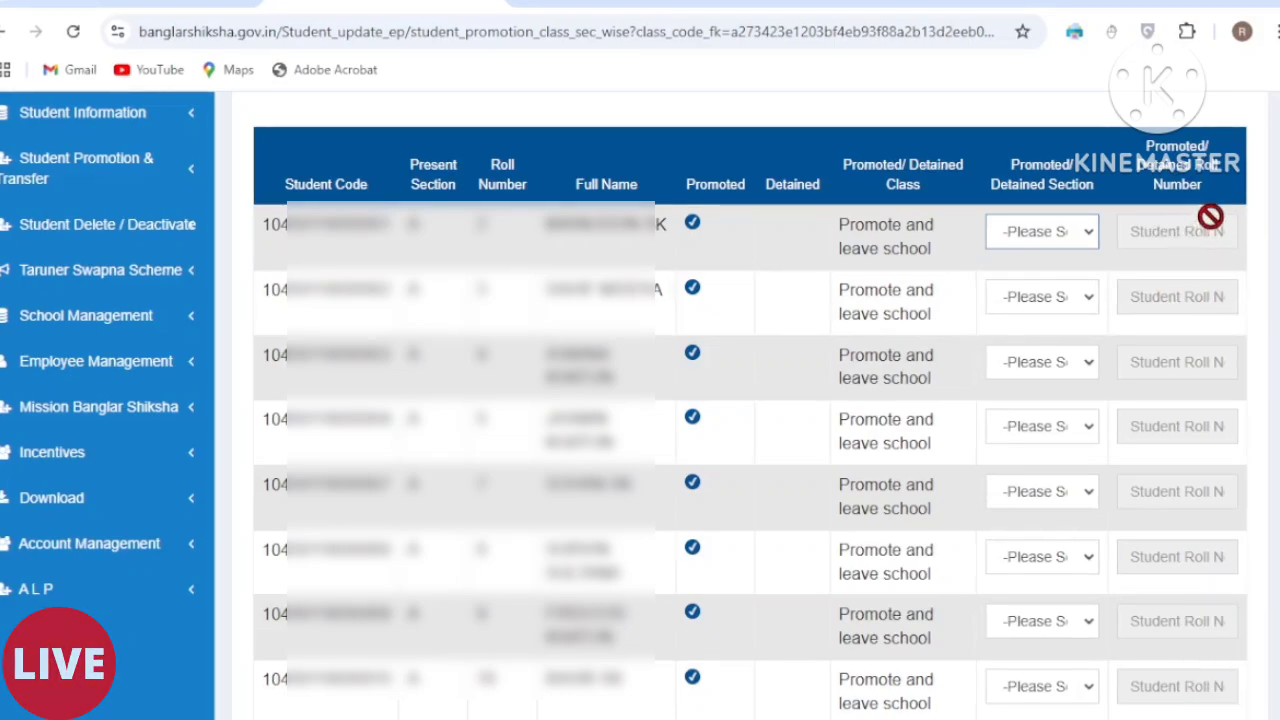
{"action": "left_click", "coordinate": [1171, 237]}
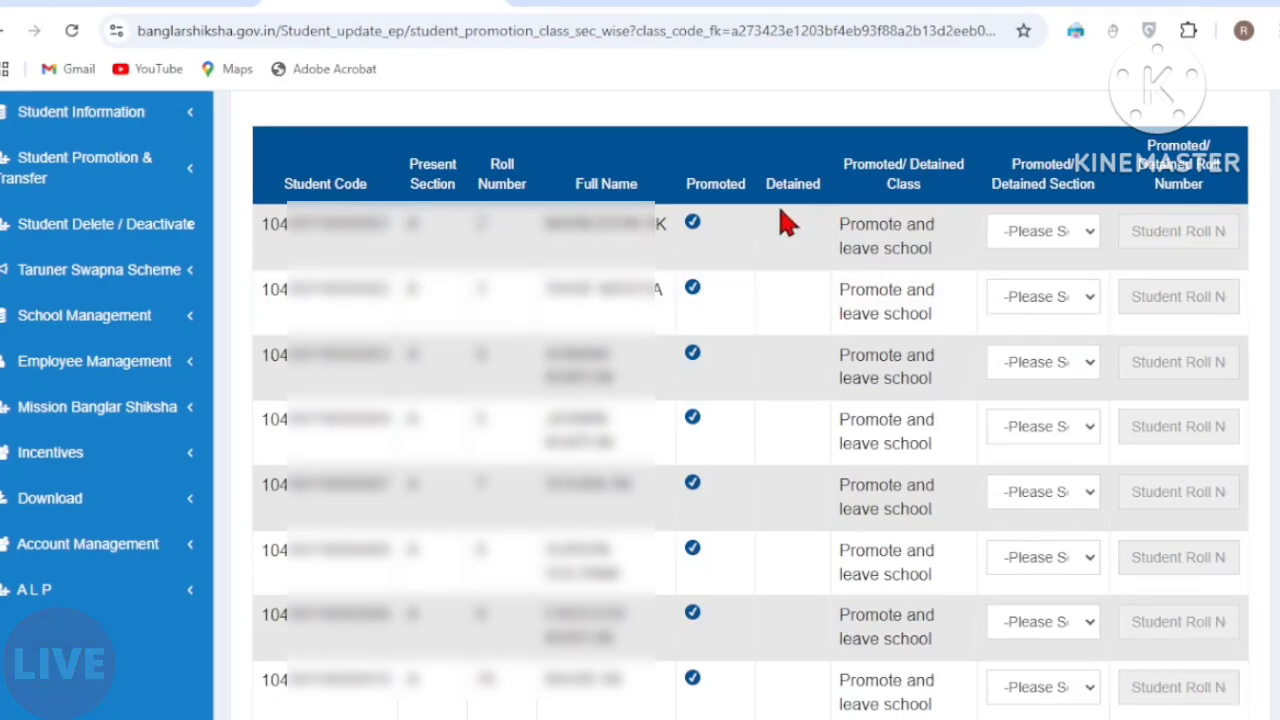
{"action": "left_click", "coordinate": [1029, 236]}
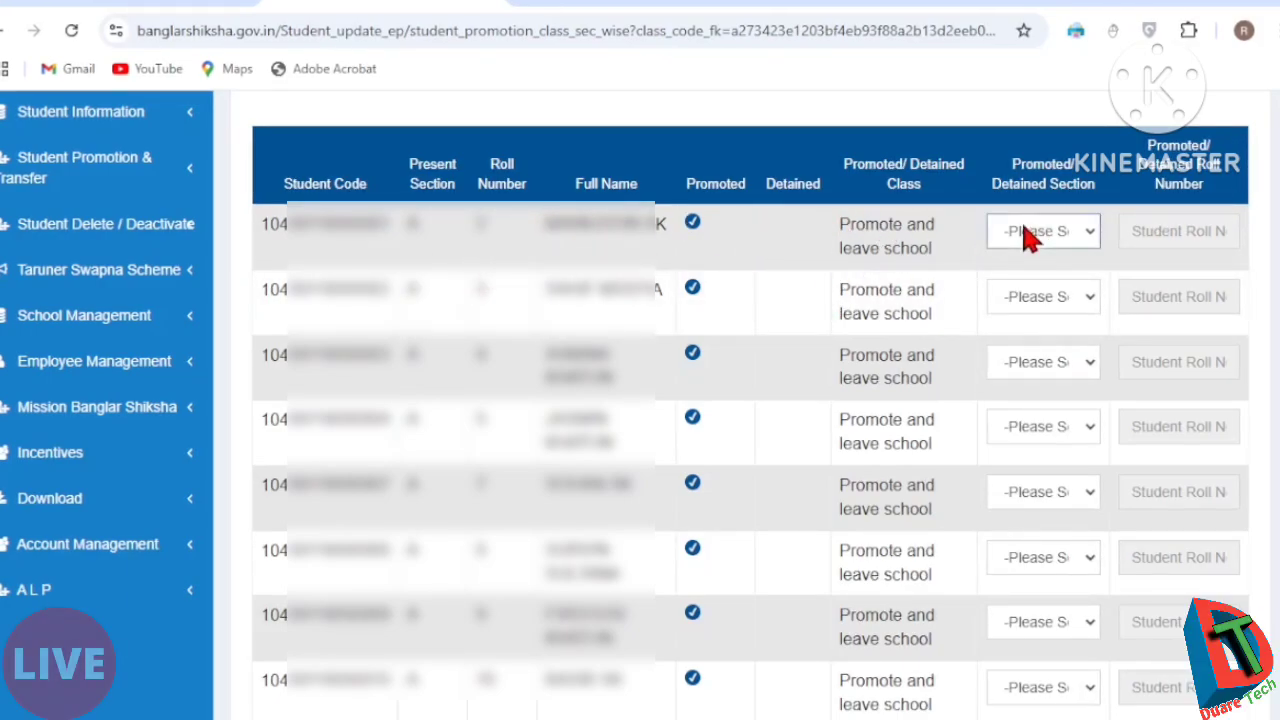
{"action": "scroll", "coordinate": [810, 375], "scroll_direction": "down", "scroll_amount": 10}
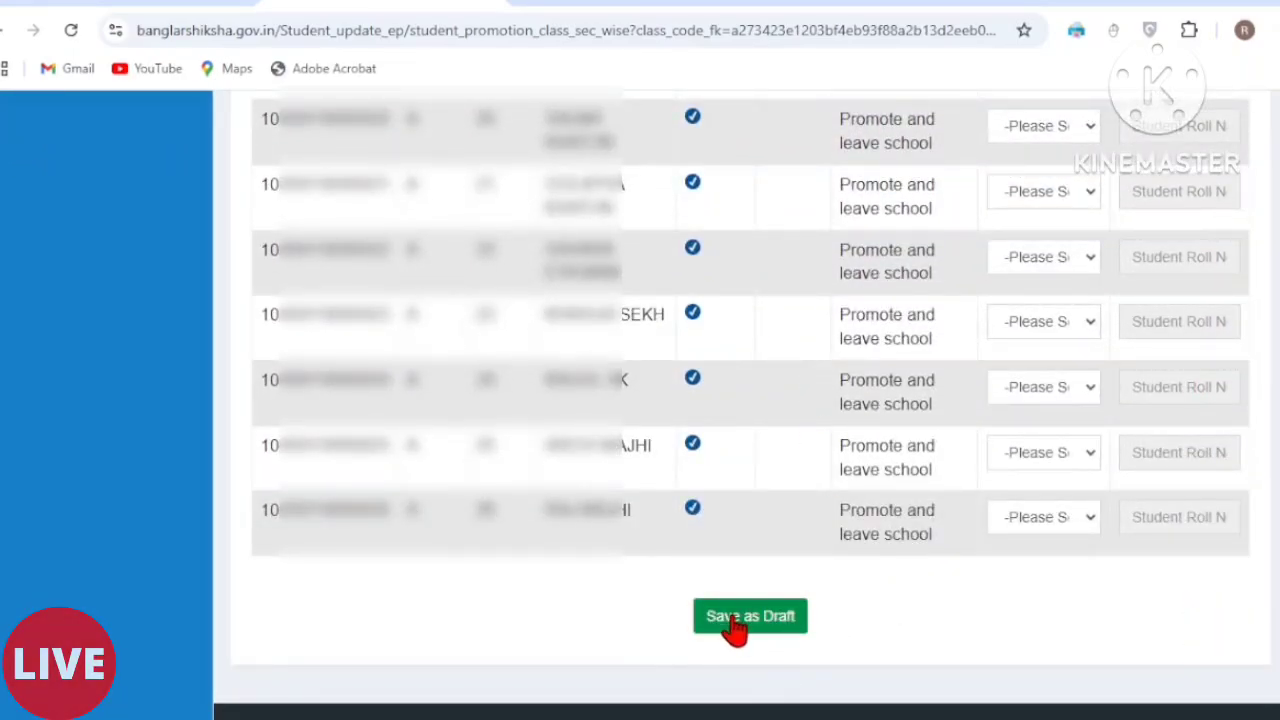
{"action": "left_click", "coordinate": [739, 629]}
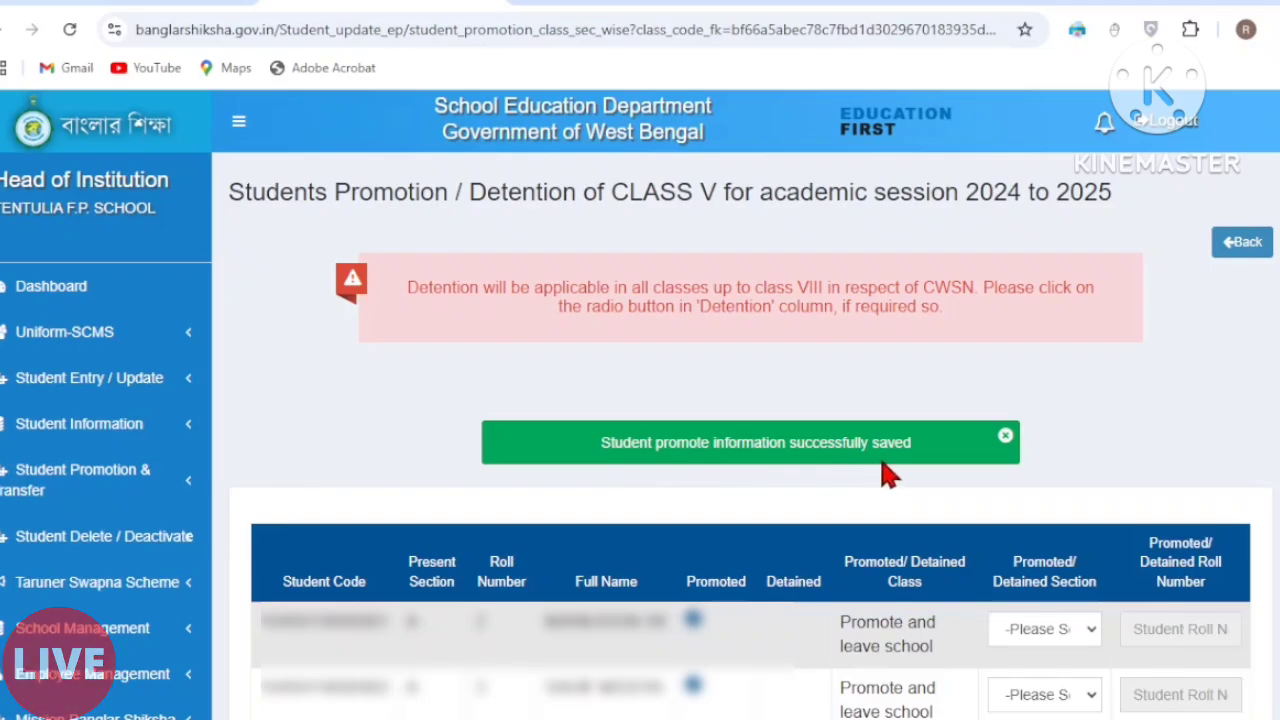
{"action": "scroll", "coordinate": [888, 475], "scroll_direction": "down", "scroll_amount": 10}
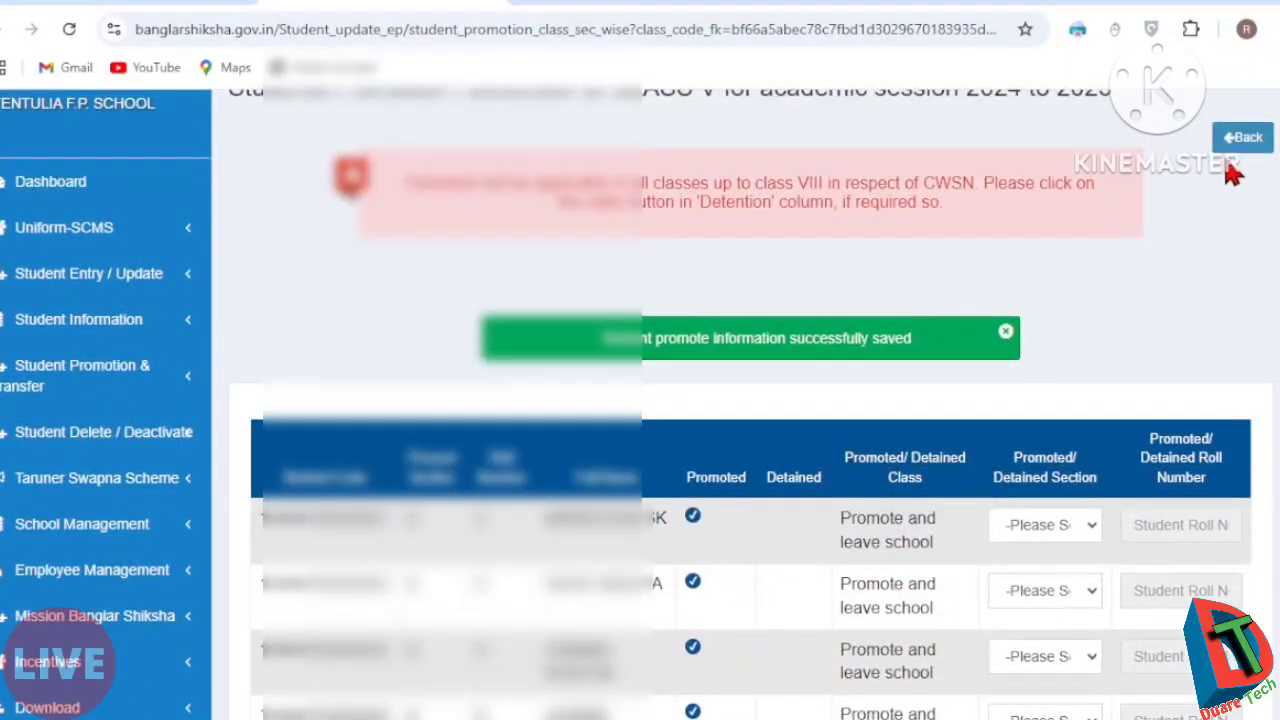
{"action": "left_click", "coordinate": [1247, 142]}
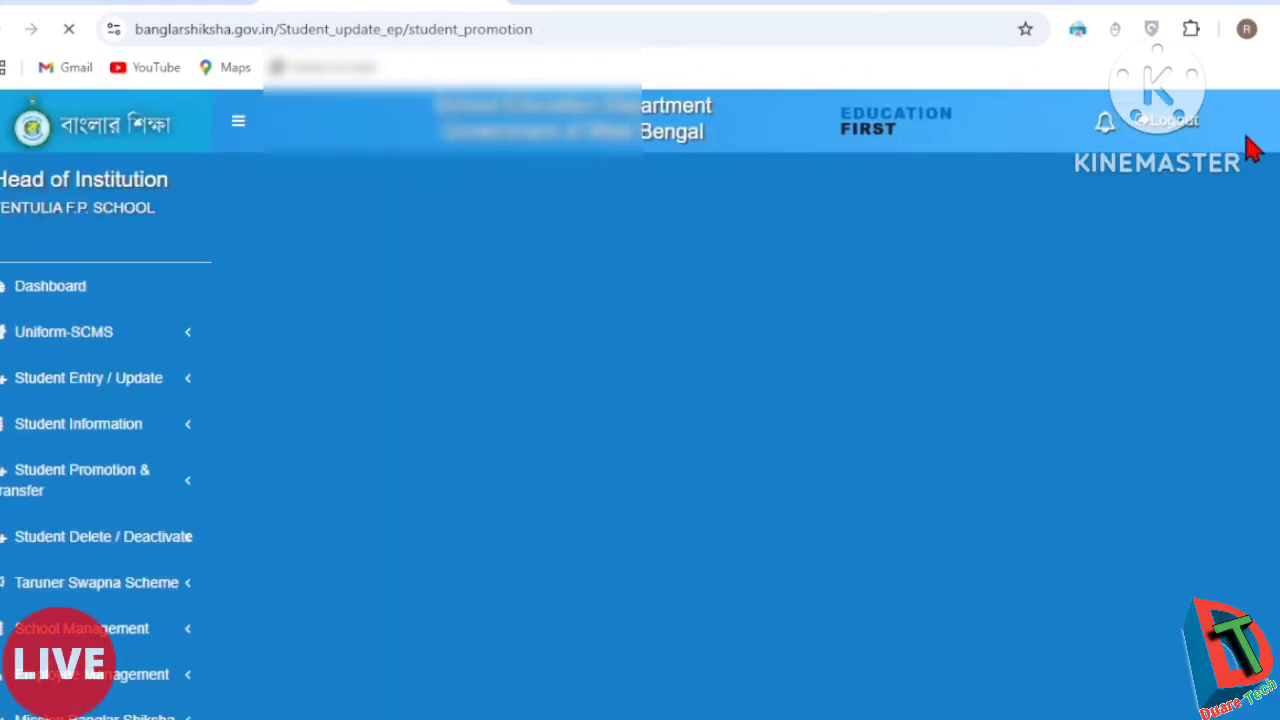
Examine the promoted class, section and roll number entries of the Class IV students.
{"action": "scroll", "coordinate": [826, 457], "scroll_direction": "down", "scroll_amount": 4}
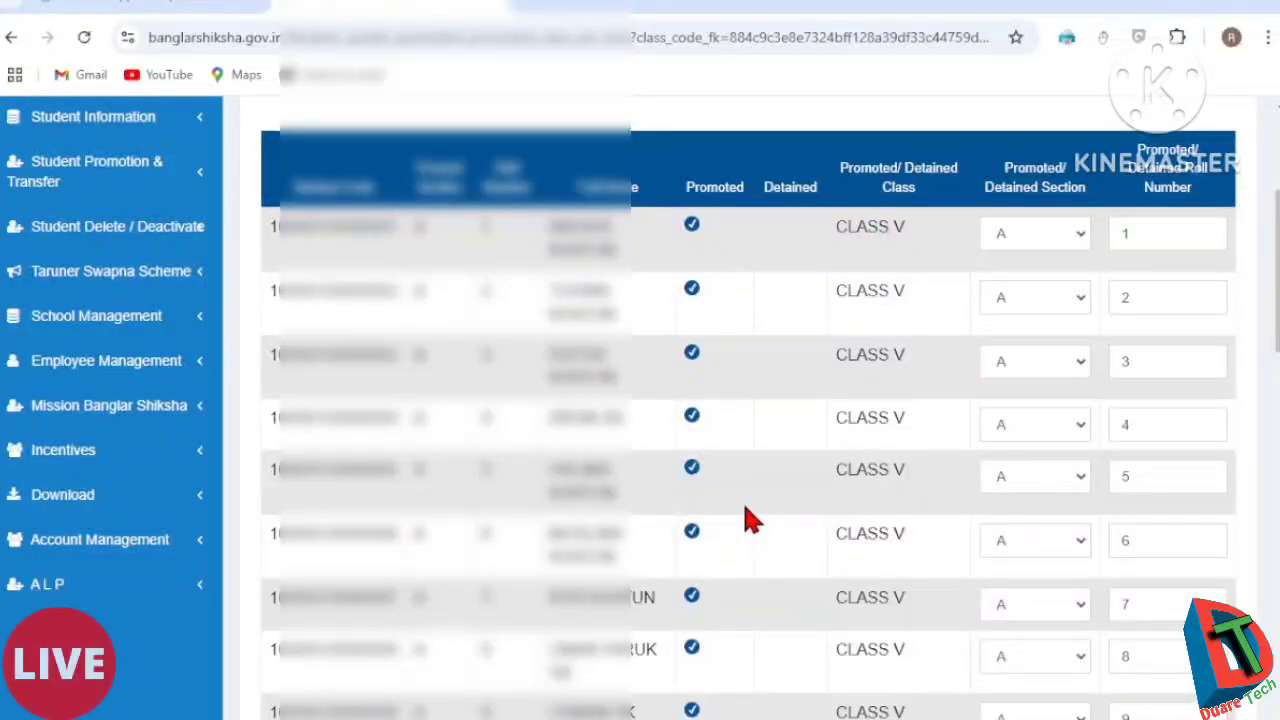
{"action": "scroll", "coordinate": [775, 445], "scroll_direction": "down", "scroll_amount": 1}
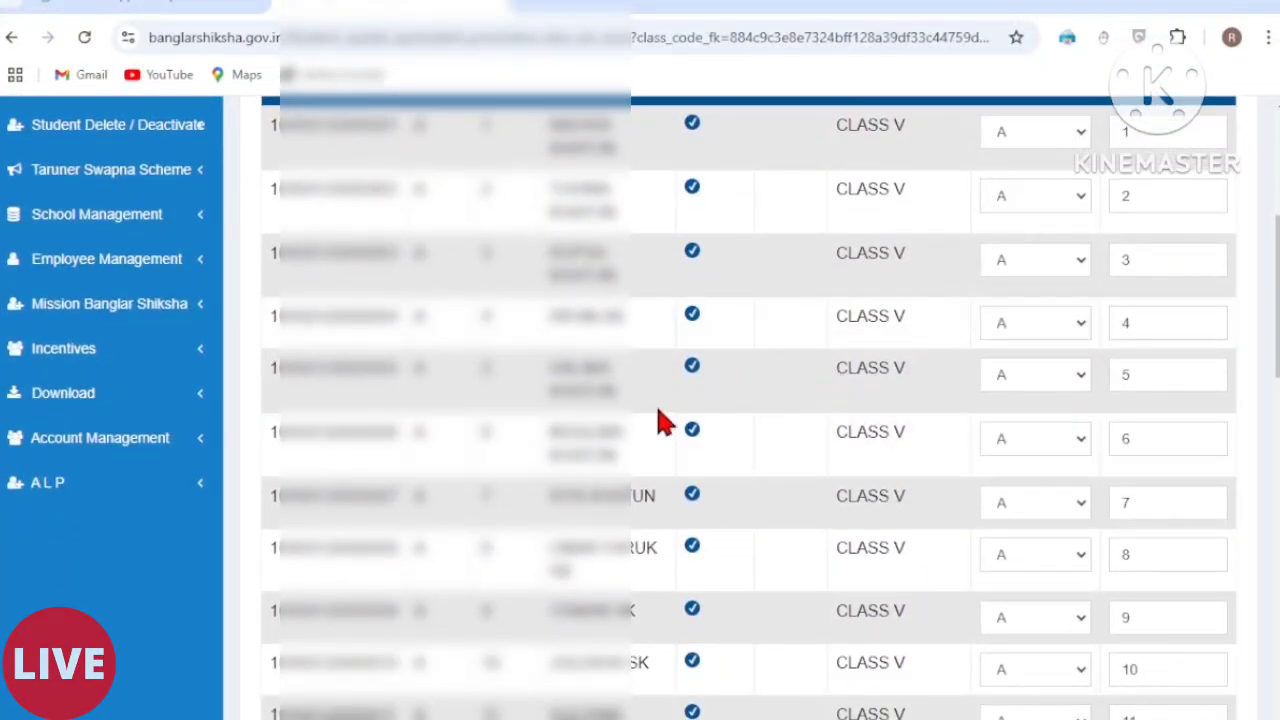
{"action": "scroll", "coordinate": [657, 420], "scroll_direction": "up", "scroll_amount": 5}
{"action": "scroll", "coordinate": [670, 423], "scroll_direction": "down", "scroll_amount": 2}
{"action": "scroll", "coordinate": [677, 425], "scroll_direction": "down", "scroll_amount": 1}
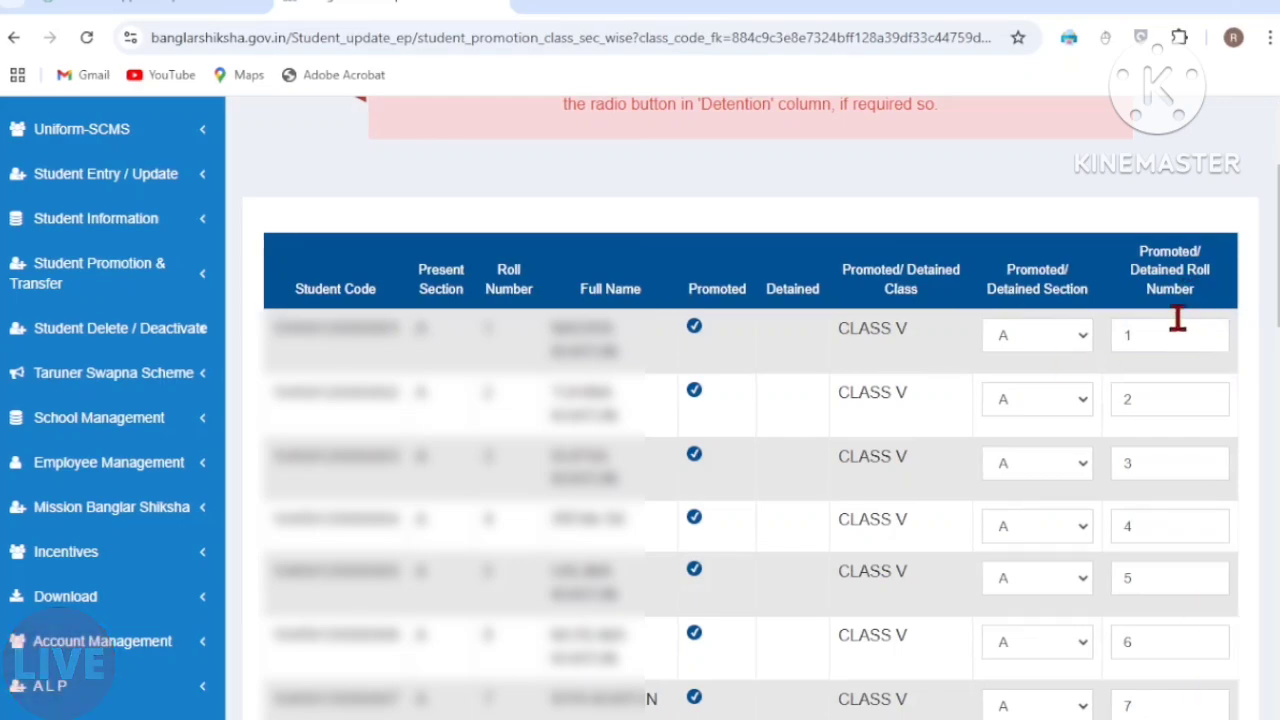
{"action": "scroll", "coordinate": [1175, 508], "scroll_direction": "down", "scroll_amount": 6}
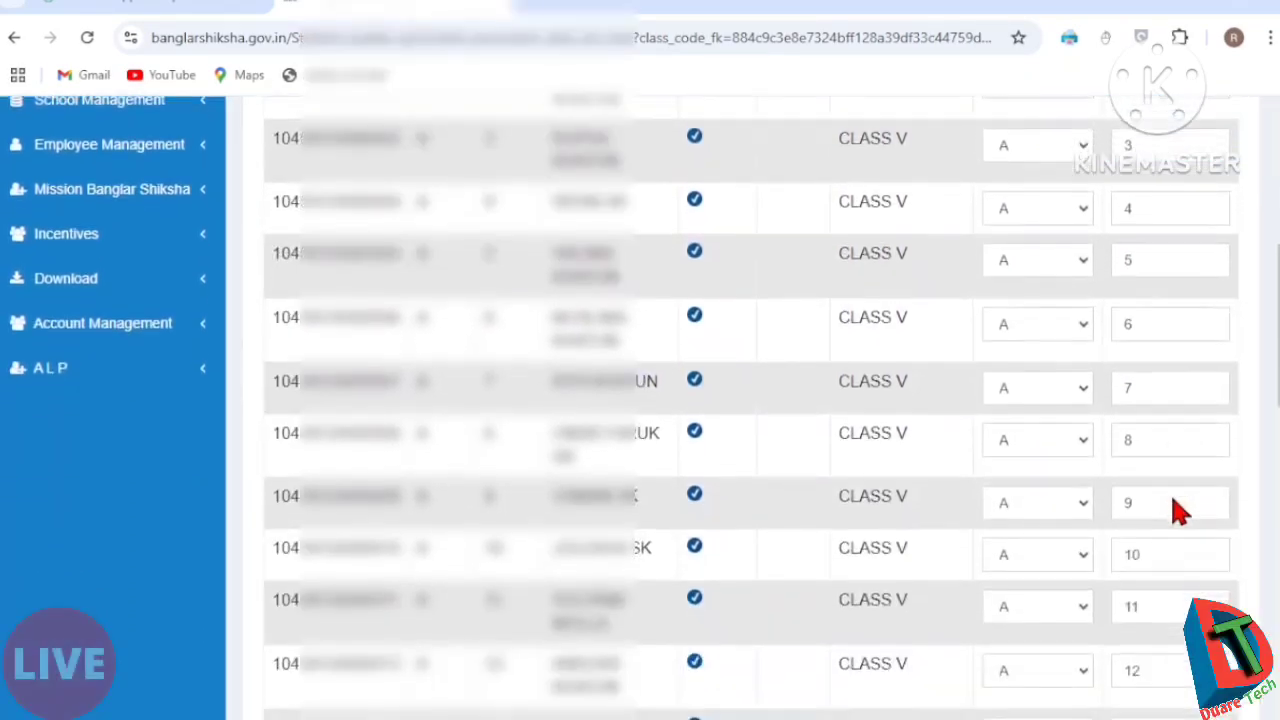
{"action": "scroll", "coordinate": [1175, 508], "scroll_direction": "up", "scroll_amount": 2}
{"action": "scroll", "coordinate": [1178, 510], "scroll_direction": "up", "scroll_amount": 1}
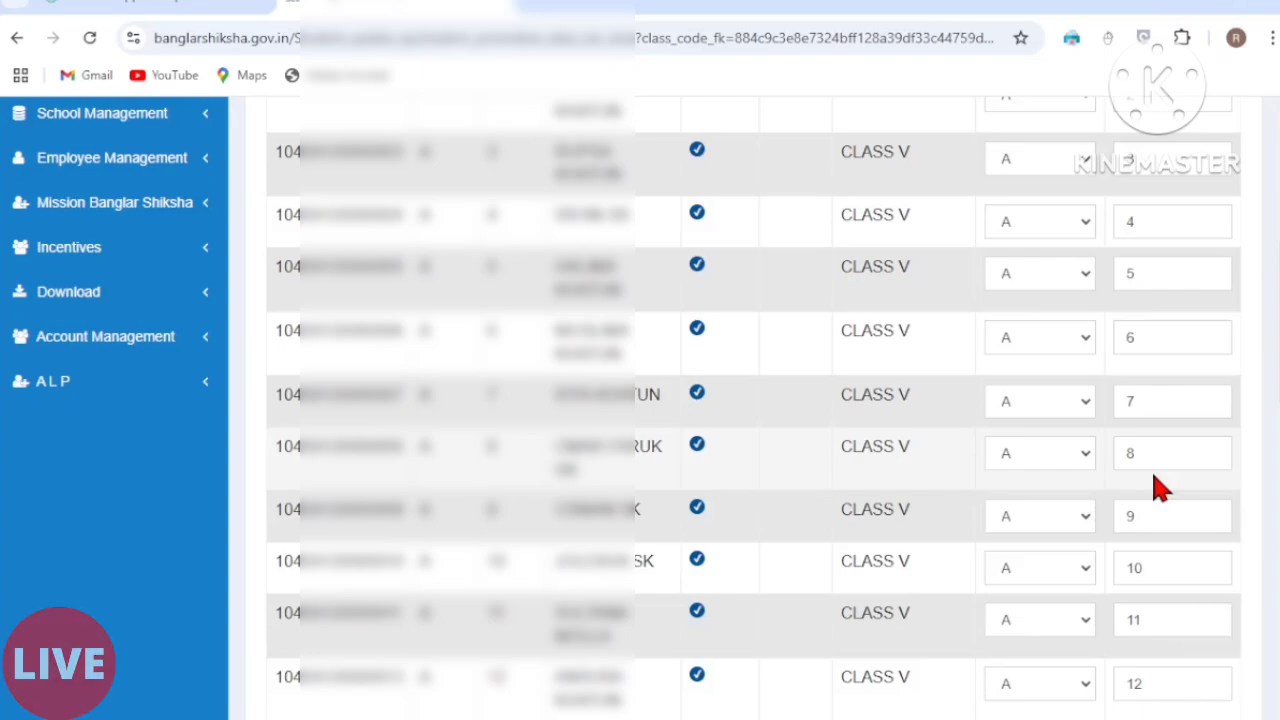
{"action": "scroll", "coordinate": [1157, 394], "scroll_direction": "up", "scroll_amount": 4}
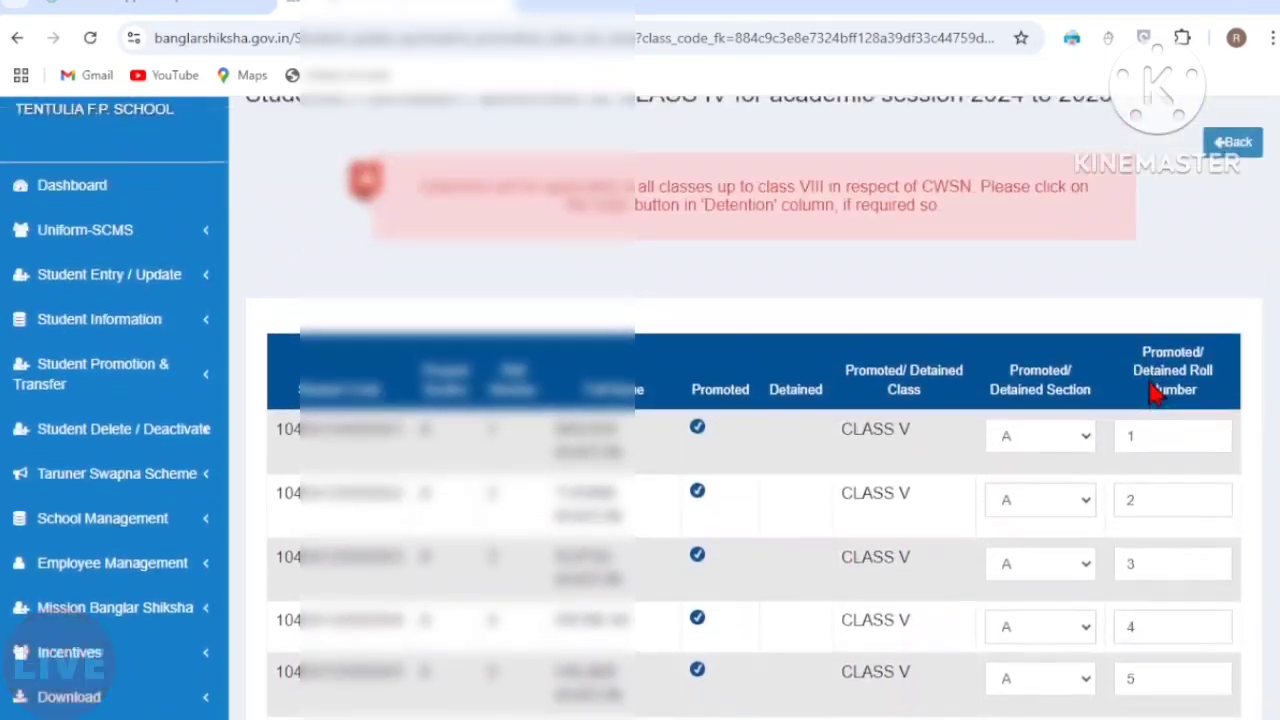
{"action": "scroll", "coordinate": [1155, 393], "scroll_direction": "down", "scroll_amount": 5}
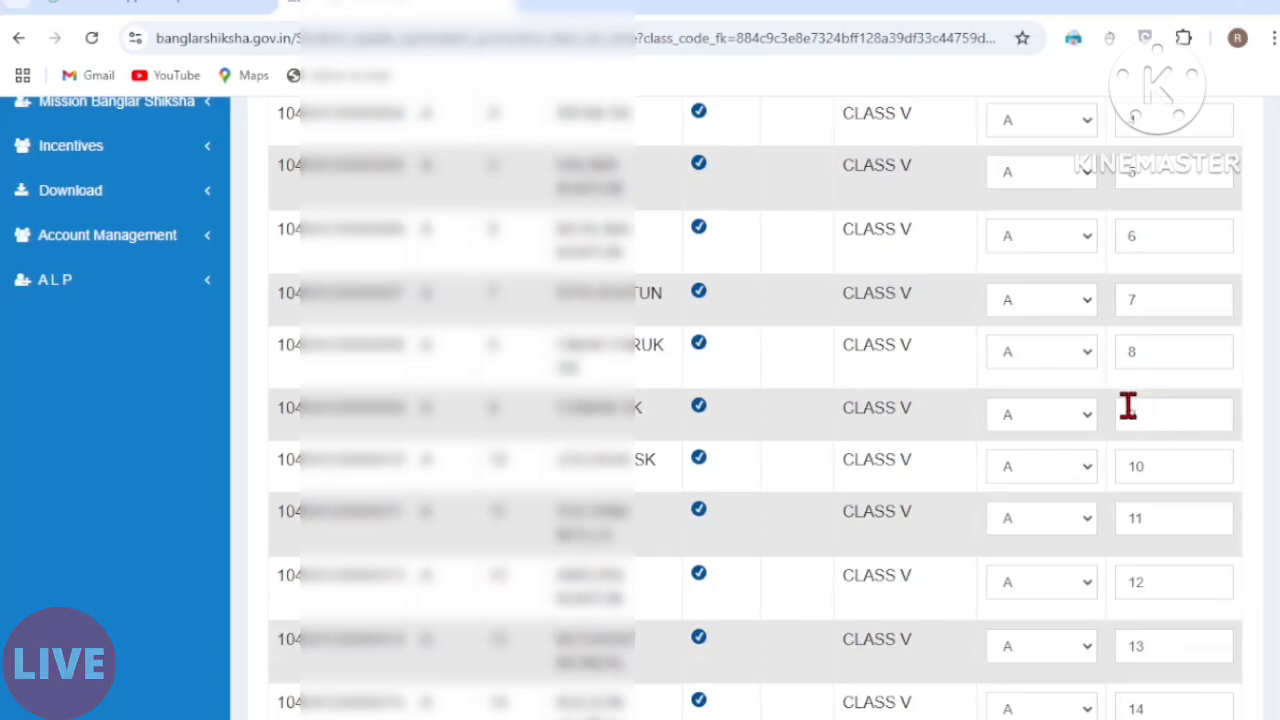
{"action": "scroll", "coordinate": [1125, 411], "scroll_direction": "up", "scroll_amount": 1}
{"action": "scroll", "coordinate": [1120, 410], "scroll_direction": "up", "scroll_amount": 2}
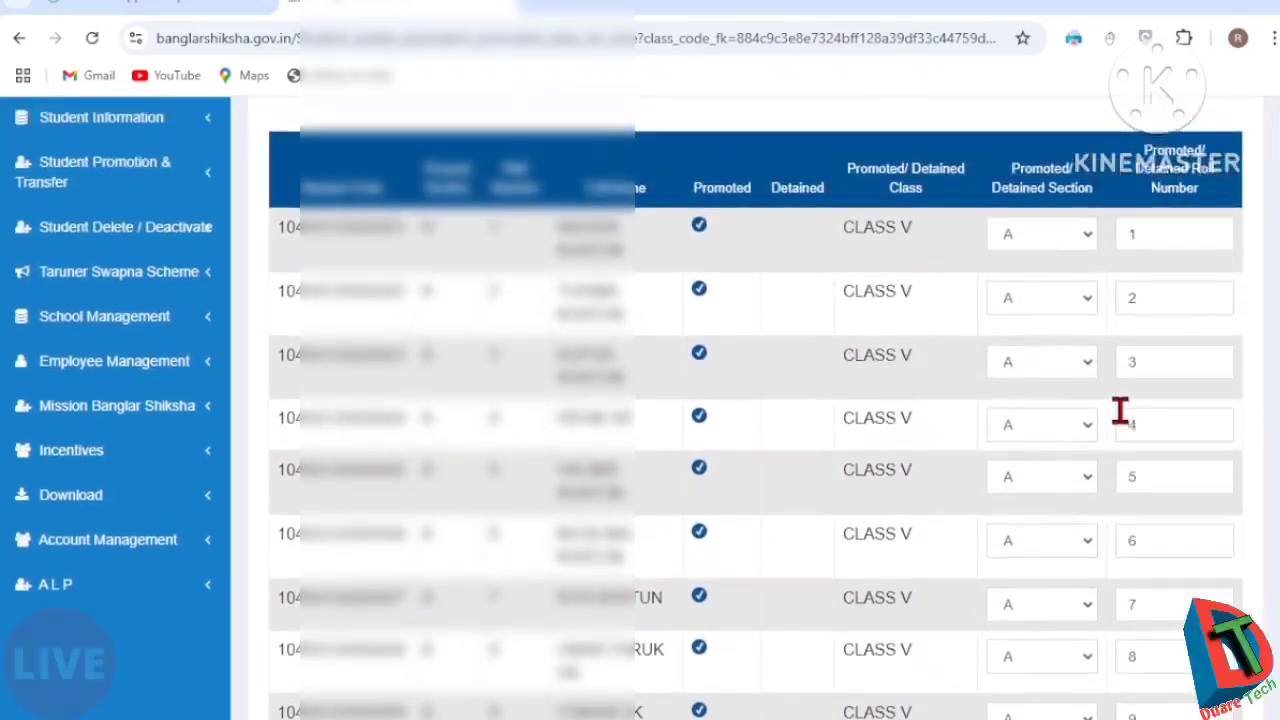
{"action": "scroll", "coordinate": [1105, 418], "scroll_direction": "down", "scroll_amount": 3}
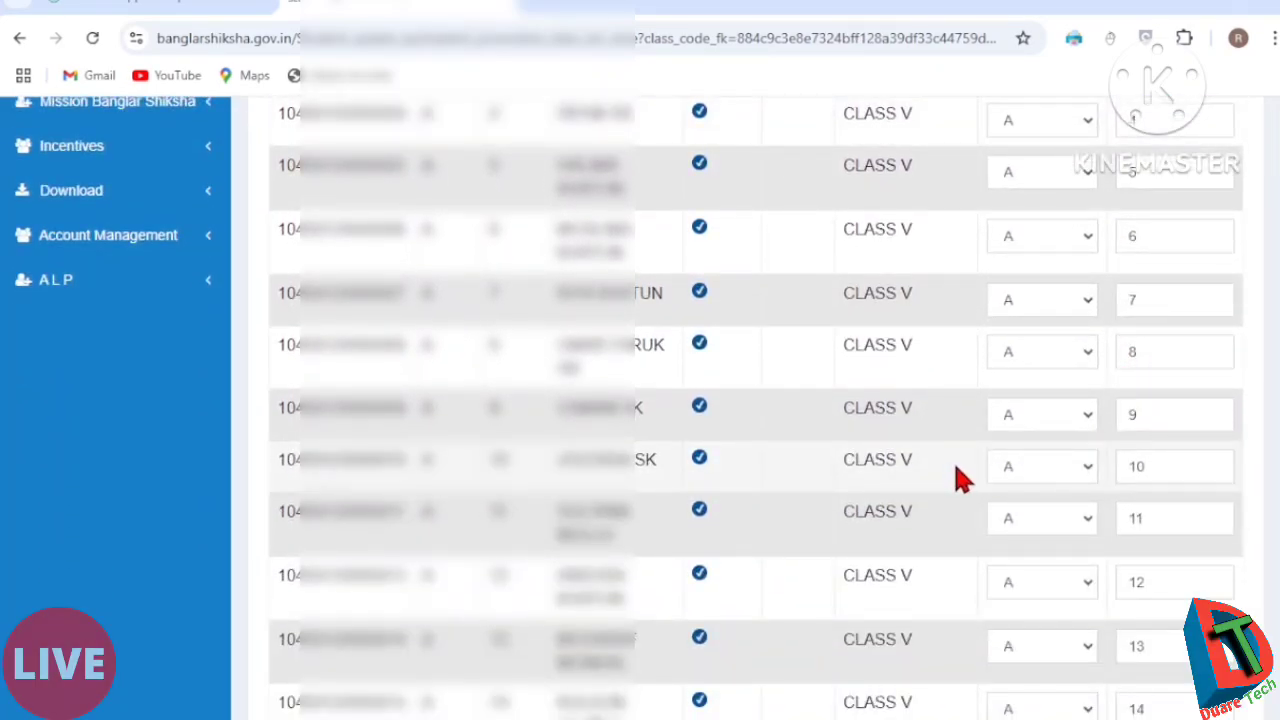
{"action": "scroll", "coordinate": [1110, 508], "scroll_direction": "down", "scroll_amount": 2}
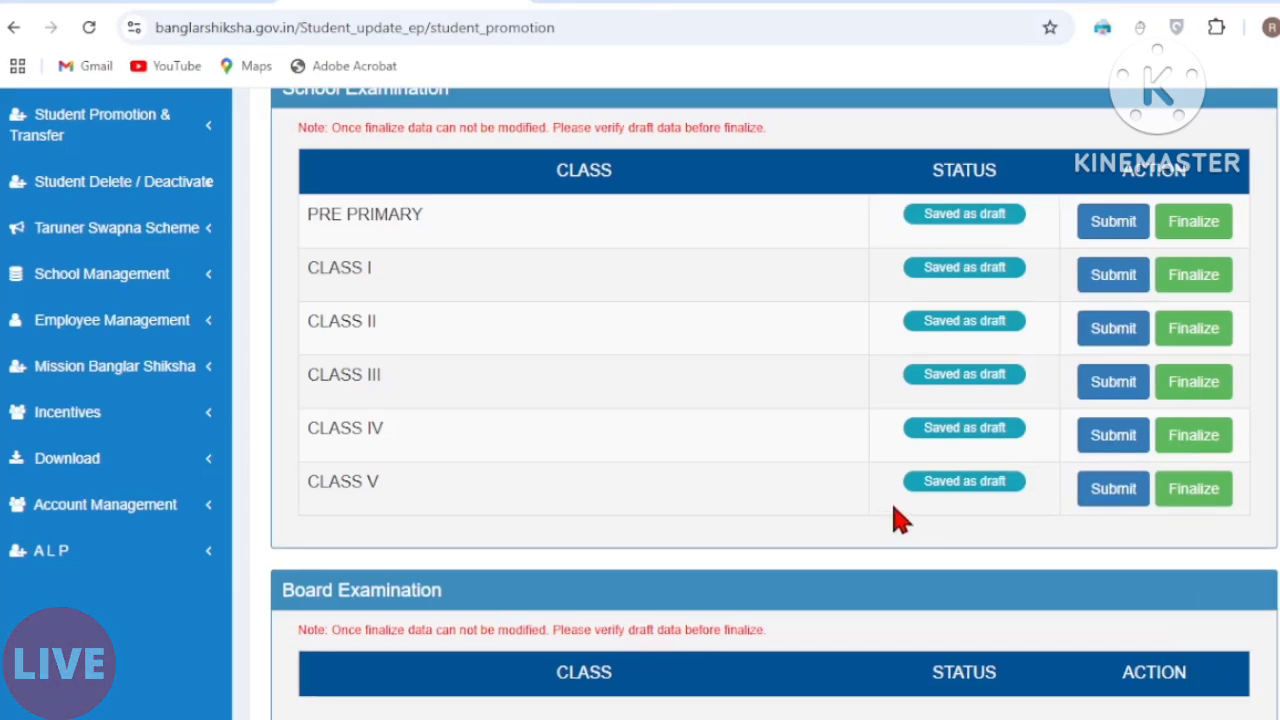
Finalize the saved promotion data of Class V and Class IV, confirming each one.
{"action": "left_click", "coordinate": [1201, 510]}
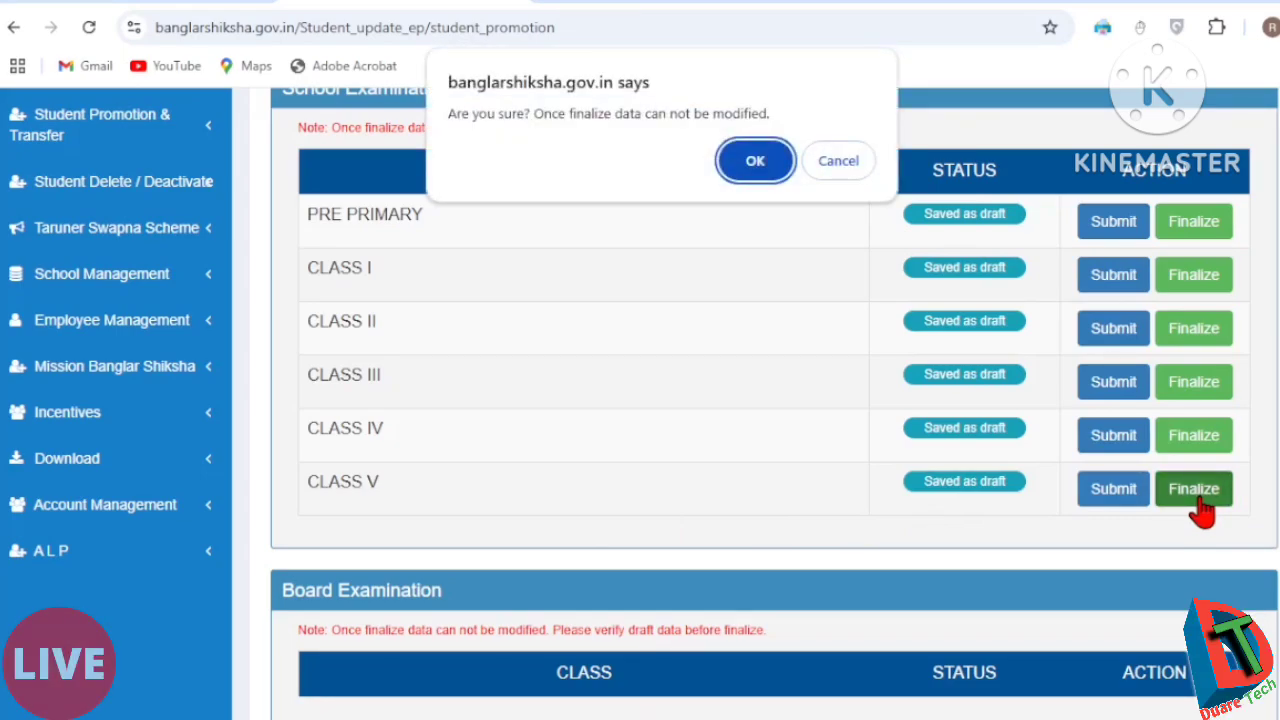
{"action": "left_click", "coordinate": [750, 168]}
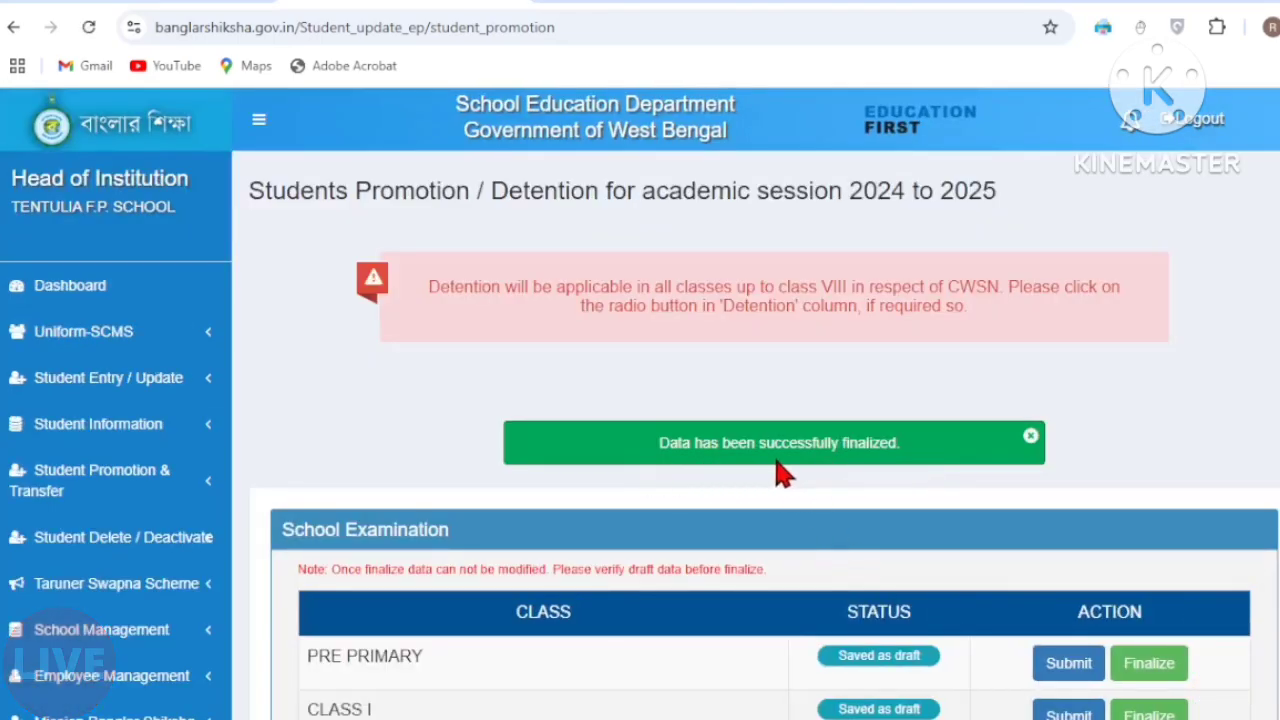
{"action": "scroll", "coordinate": [900, 475], "scroll_direction": "down", "scroll_amount": 3}
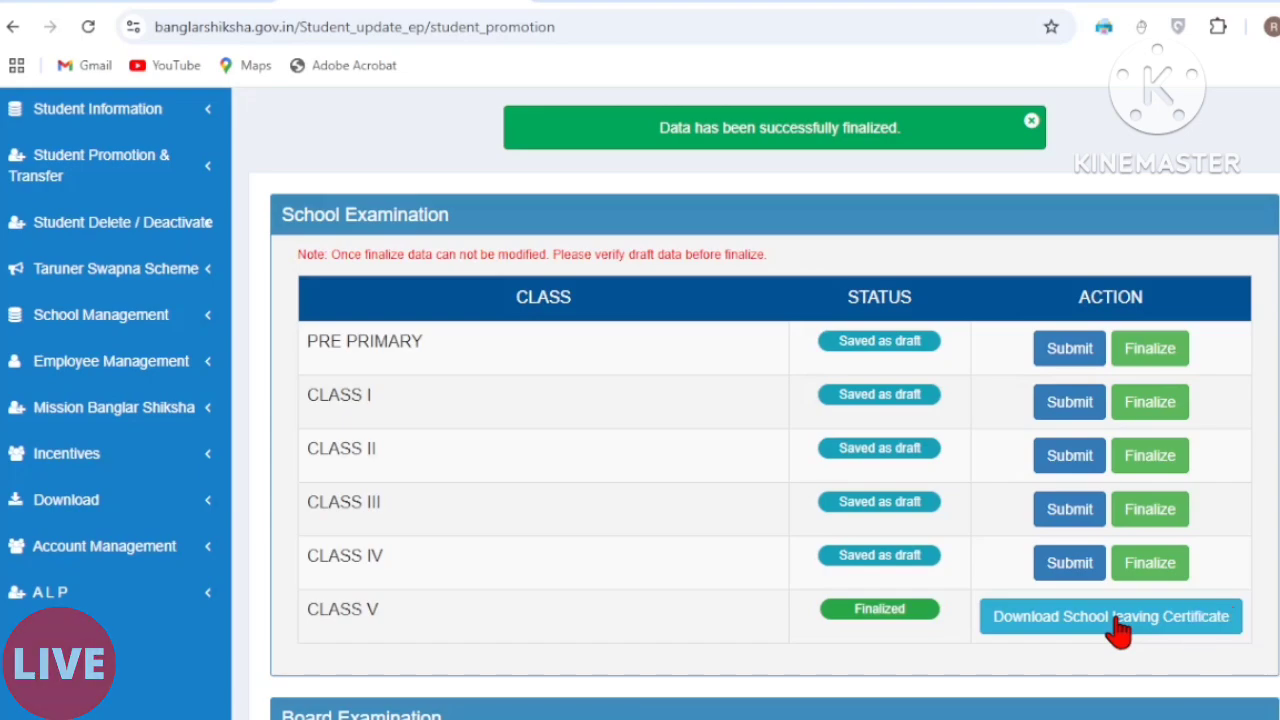
{"action": "left_click", "coordinate": [1152, 566]}
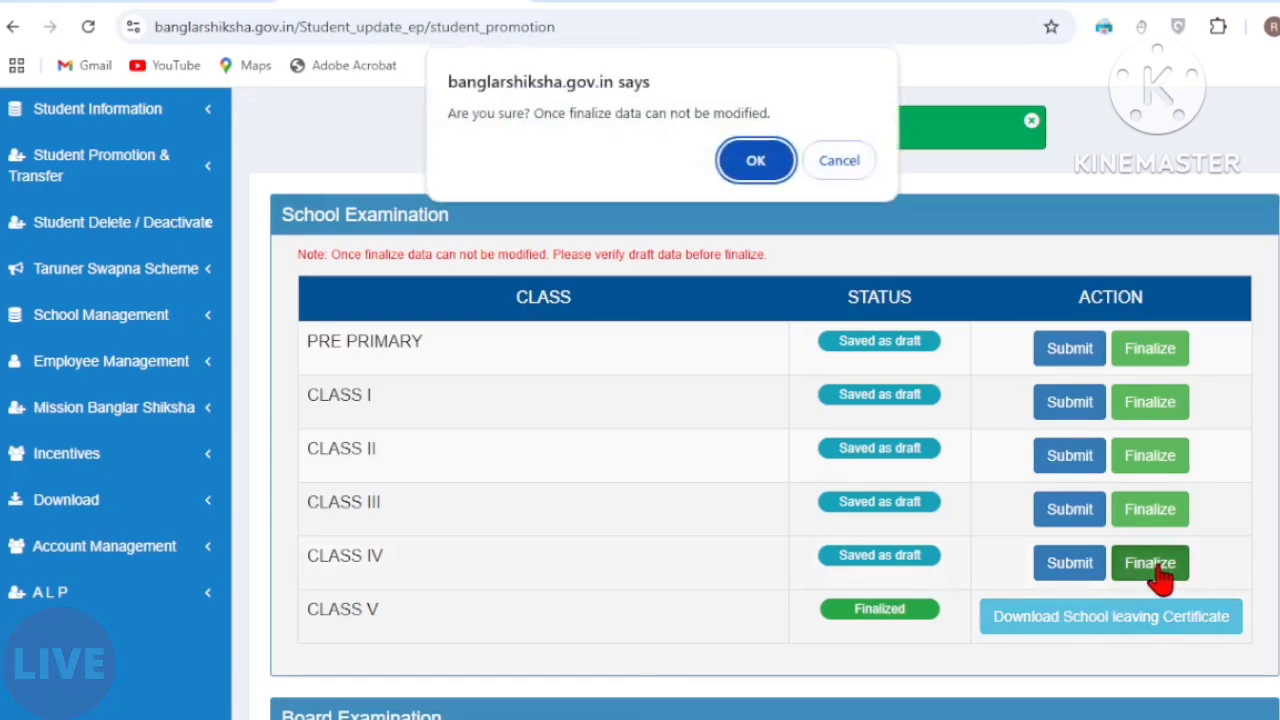
{"action": "left_click", "coordinate": [745, 160]}
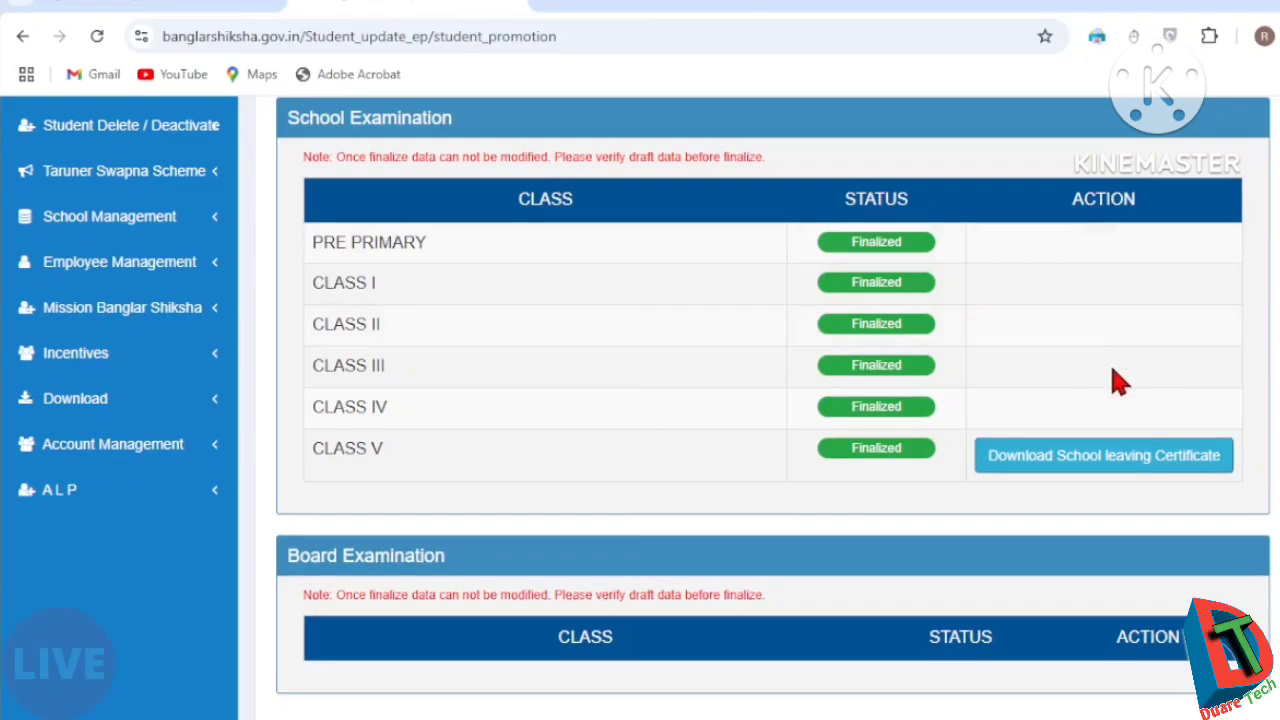
Open the Class V school leaving certificates, look through the document and return to the class list.
{"action": "left_click", "coordinate": [1058, 466]}
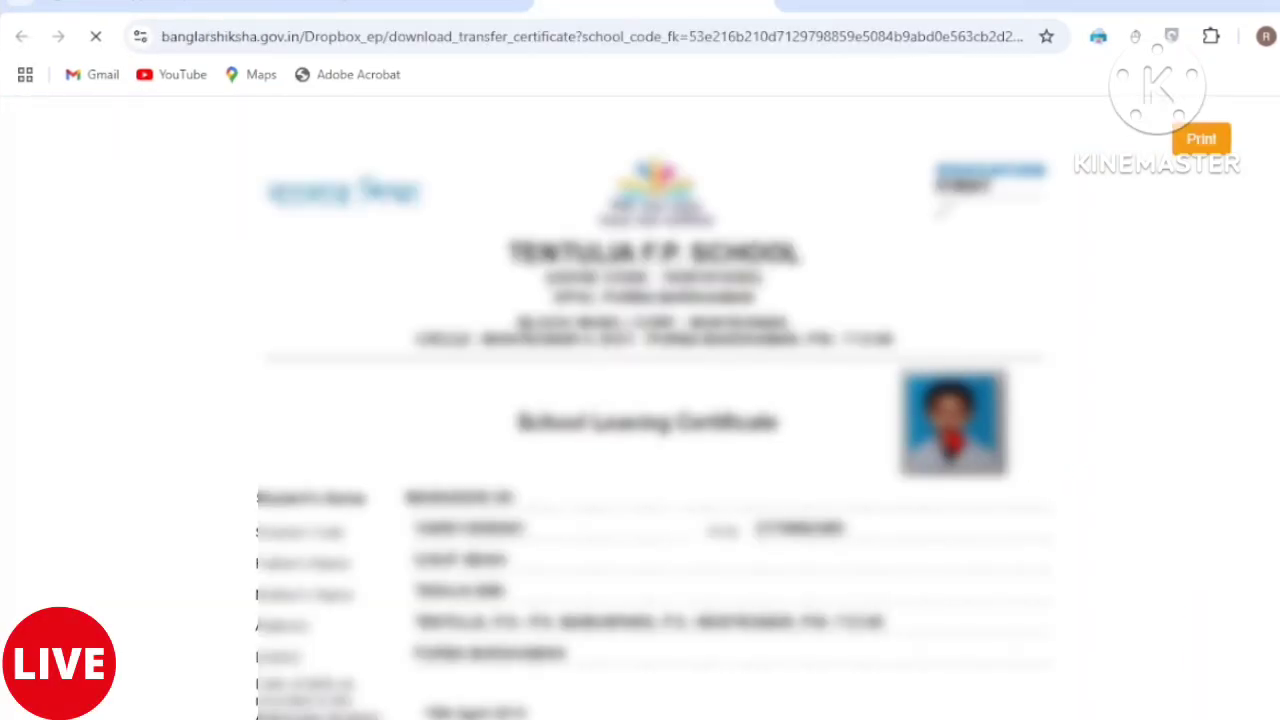
{"action": "scroll", "coordinate": [720, 472], "scroll_direction": "down", "scroll_amount": 4}
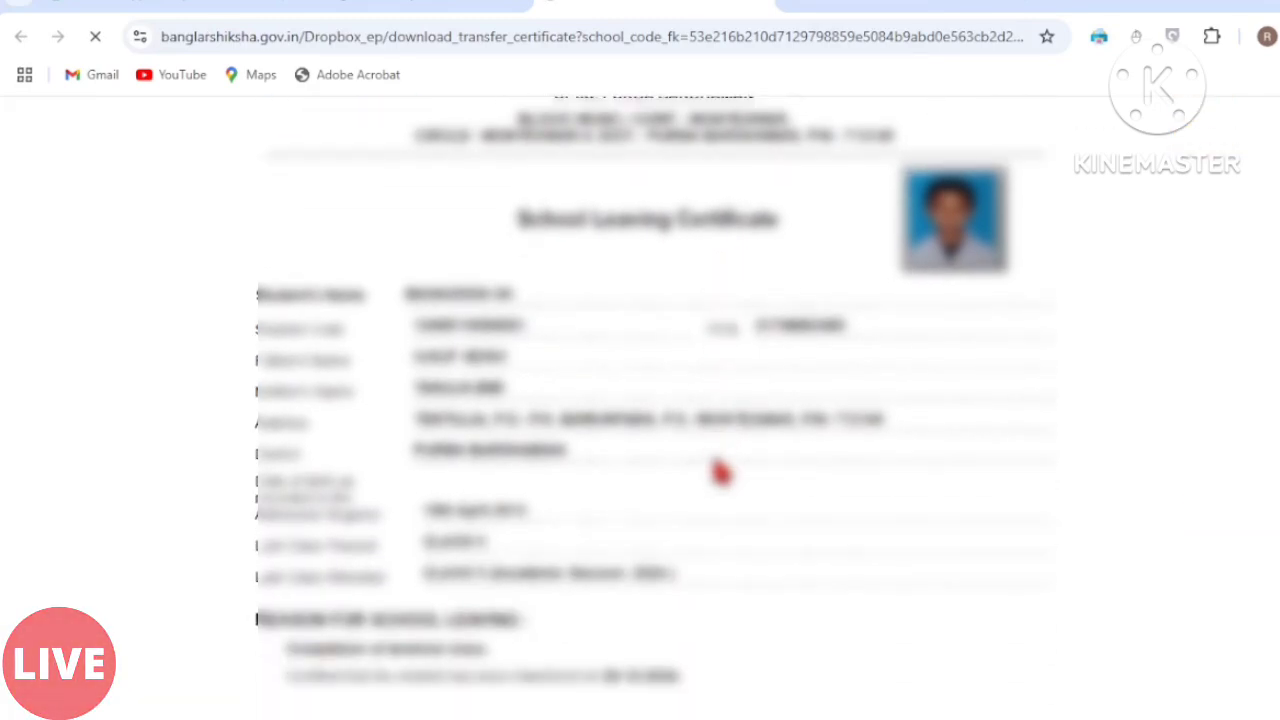
{"action": "scroll", "coordinate": [720, 472], "scroll_direction": "up", "scroll_amount": 3}
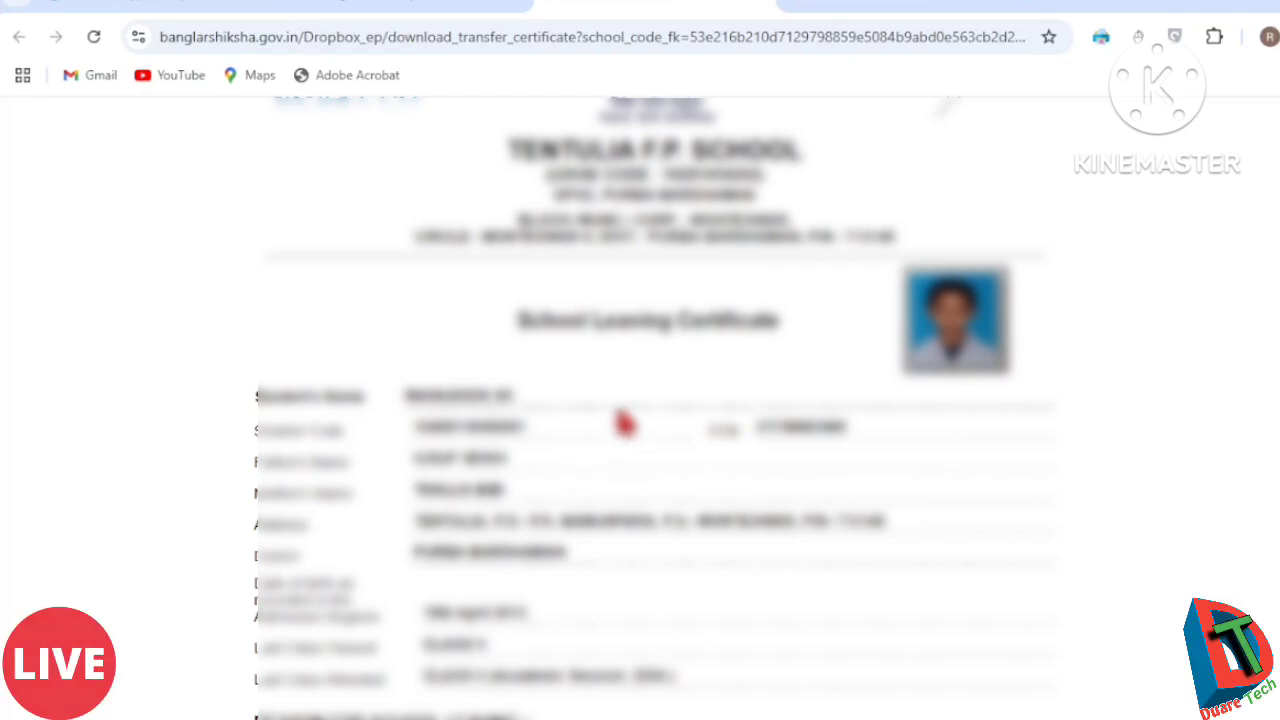
{"action": "left_click", "coordinate": [407, 4]}
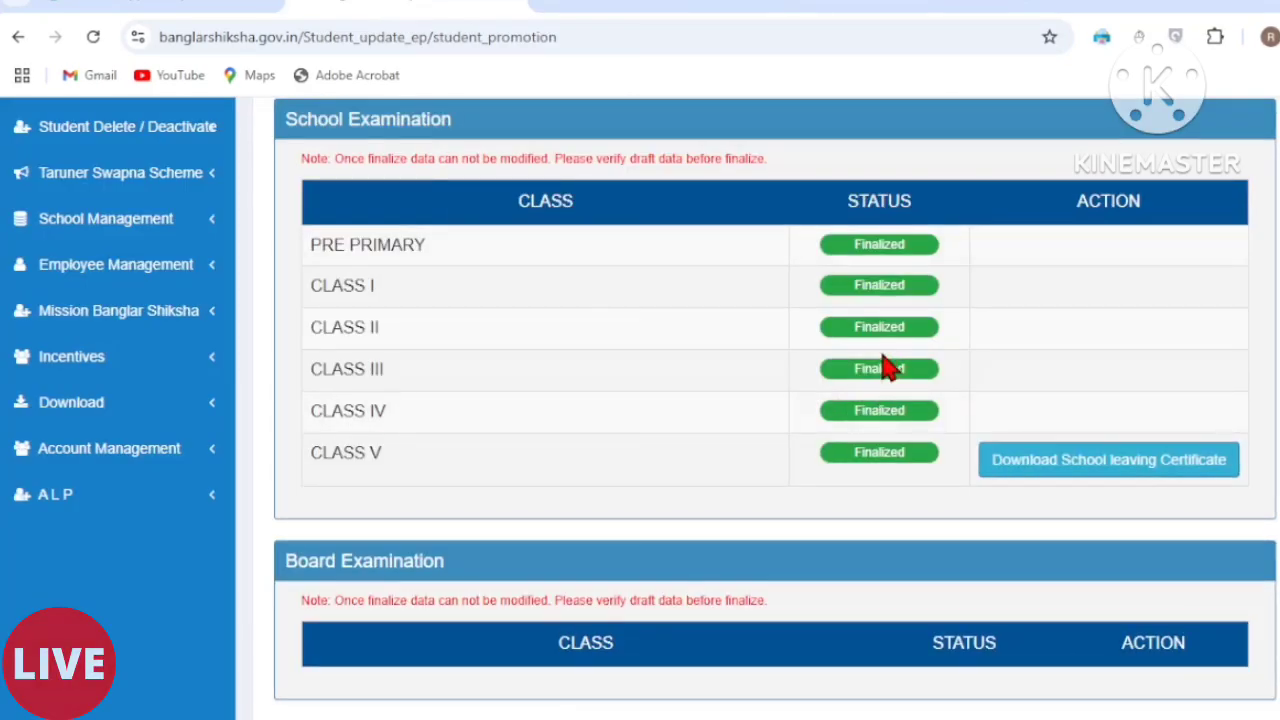